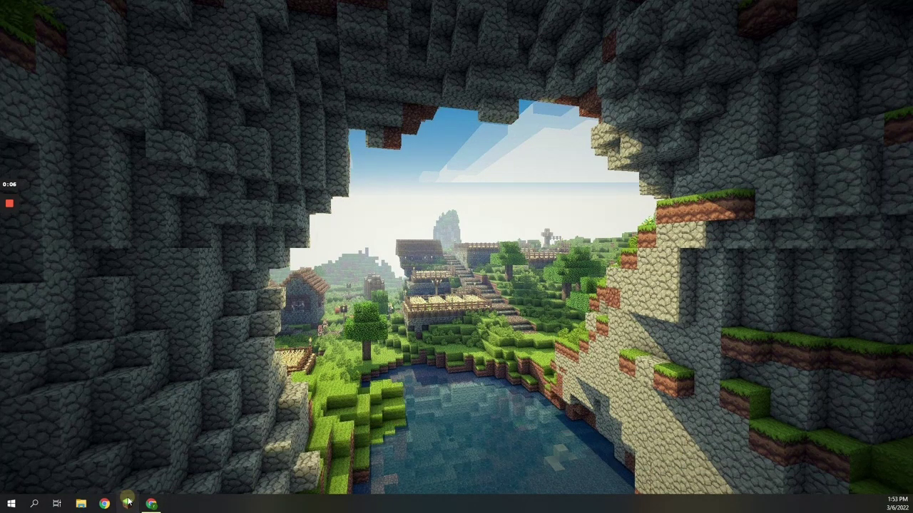
Step: Start the Minecraft Launcher, then switch to the Fabric website in Chrome
left_click(128, 504)
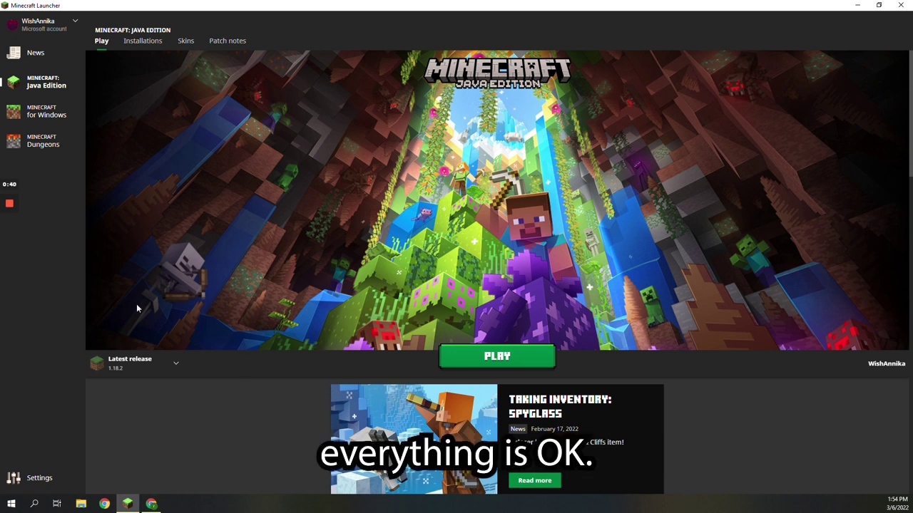
left_click(857, 5)
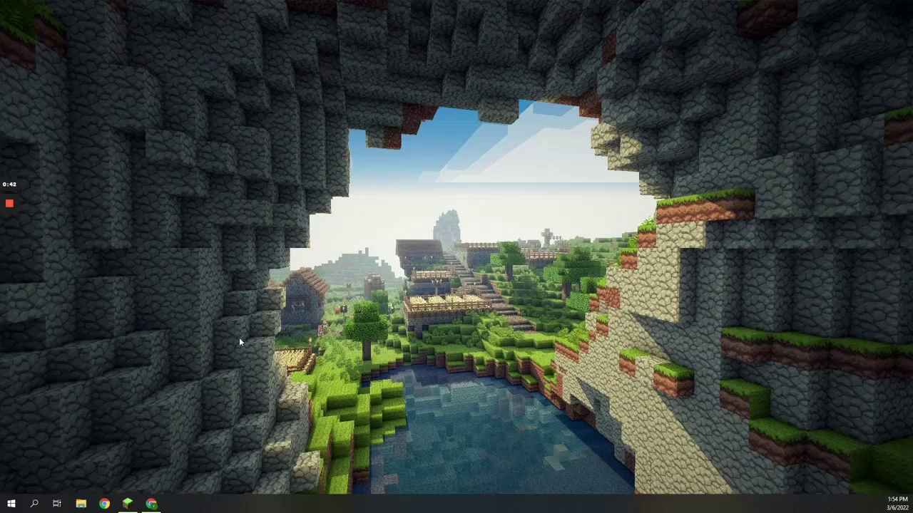
left_click(150, 504)
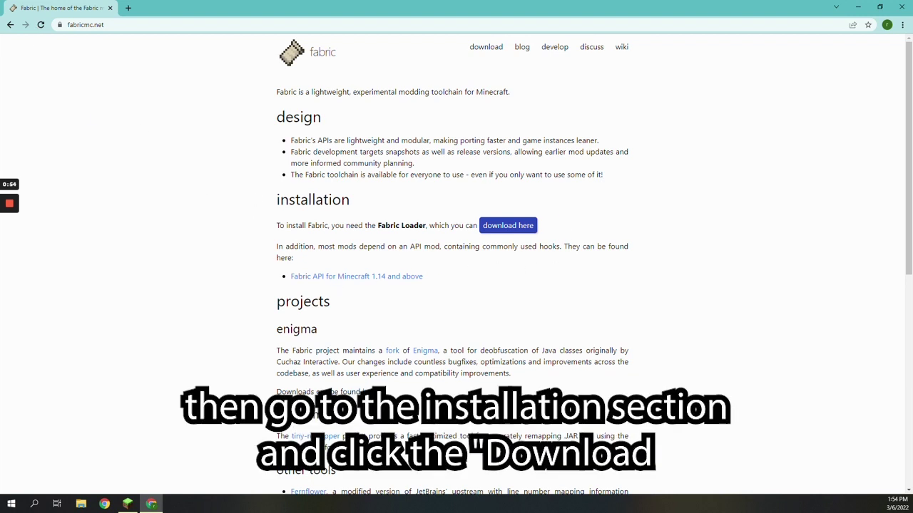
Step: Download fabric-installer-0.10.2.exe for Windows from the Fabric Loader installer page and run it
left_click_drag(277, 227, 431, 228)
left_click(418, 227)
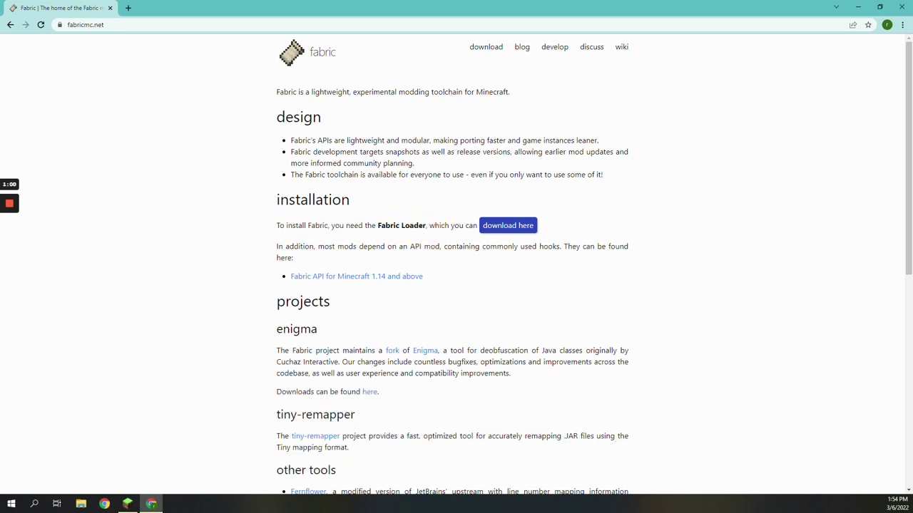
left_click(508, 227)
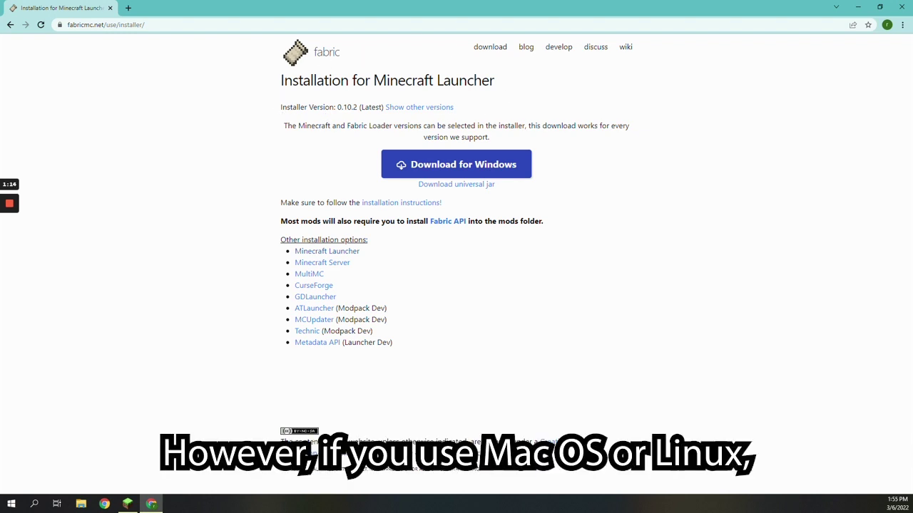
left_click(447, 172)
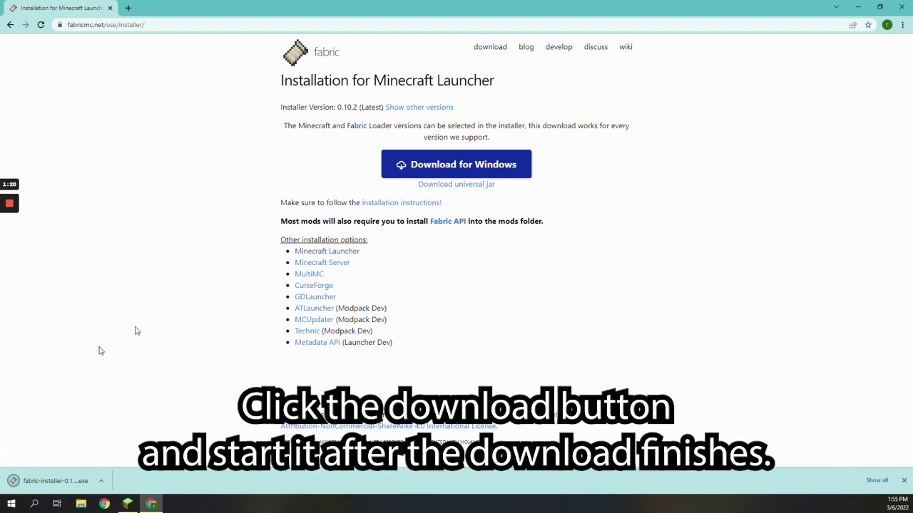
left_click(39, 482)
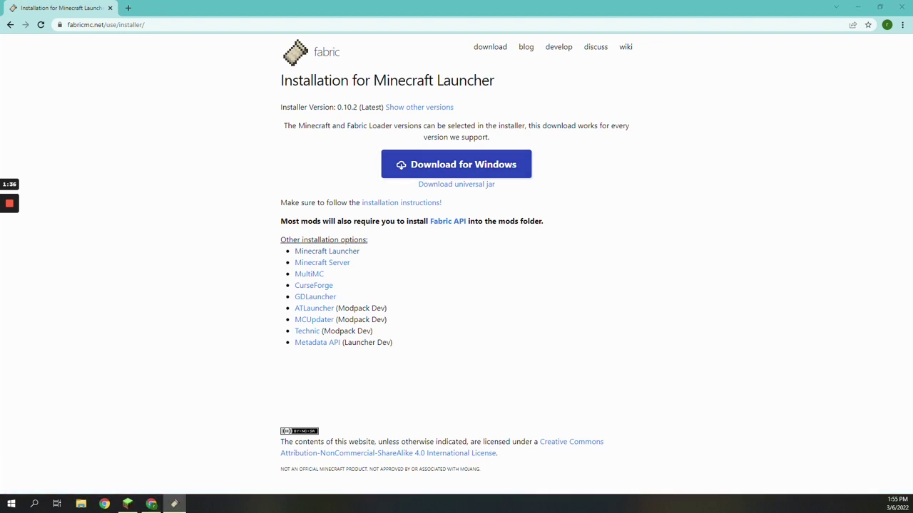
Step: Select Minecraft version 1.18.1 in the Fabric Installer Client tab
left_click_drag(789, 197, 490, 257)
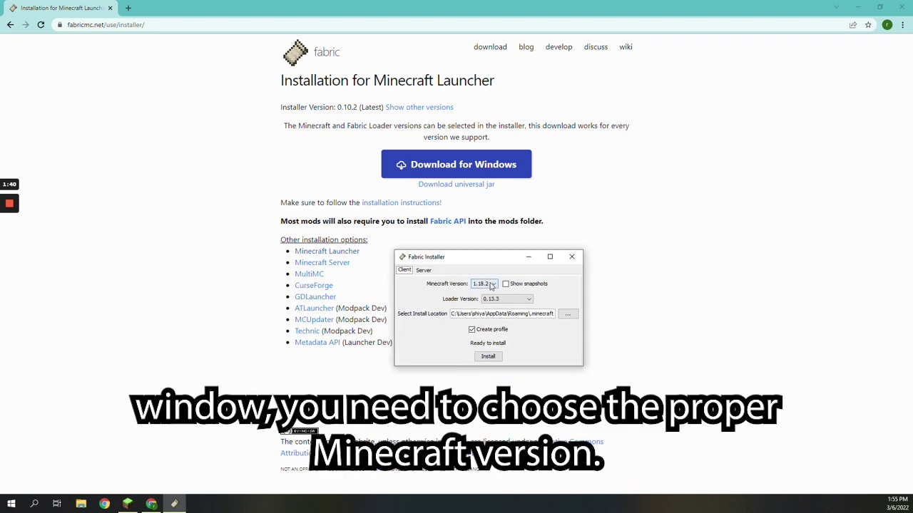
left_click(491, 285)
left_click(483, 300)
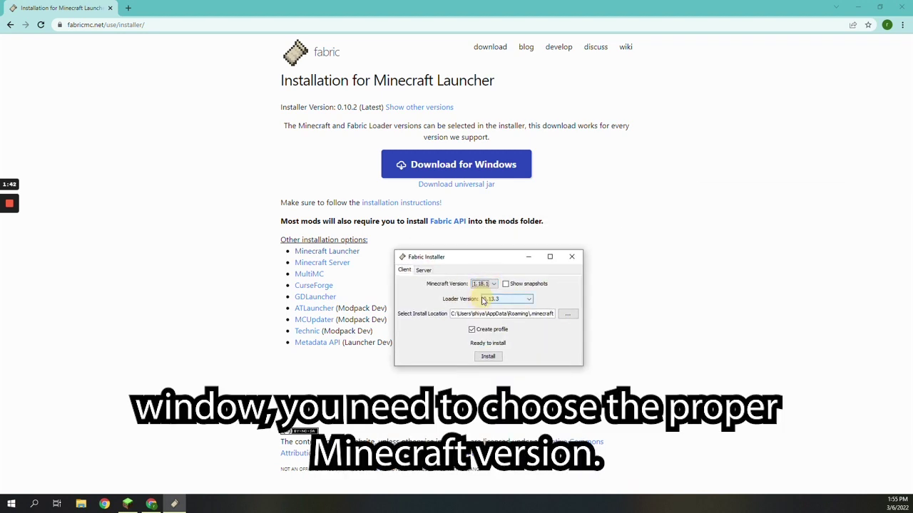
left_click(492, 284)
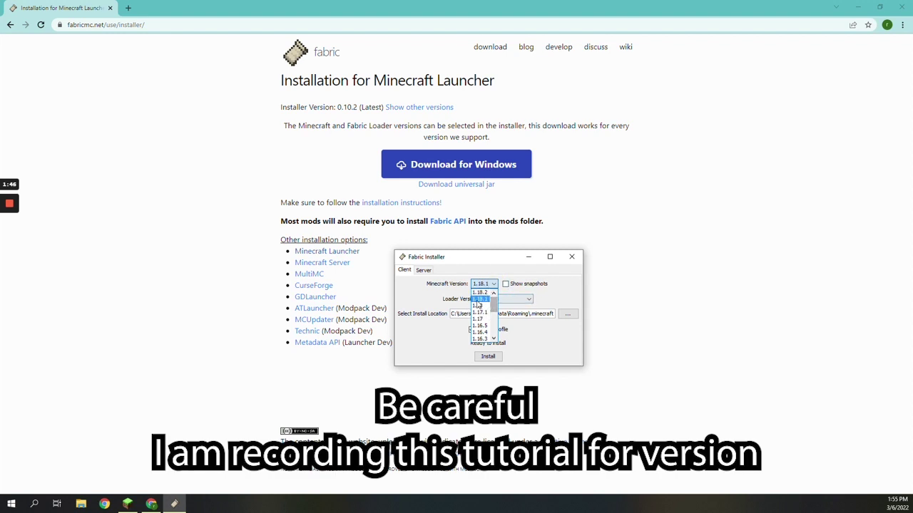
left_click(479, 300)
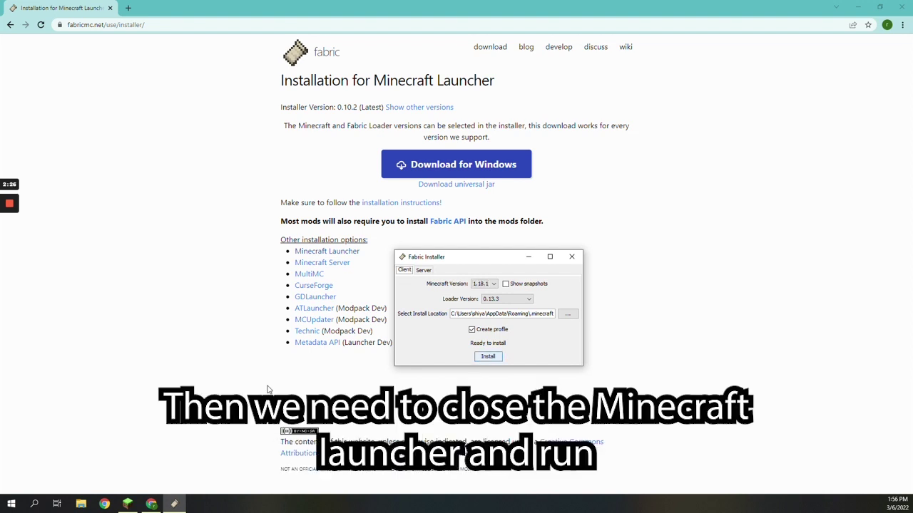
Step: Close the Minecraft Launcher and install Fabric Loader 0.13.3 for Minecraft 1.18.1
left_click(127, 505)
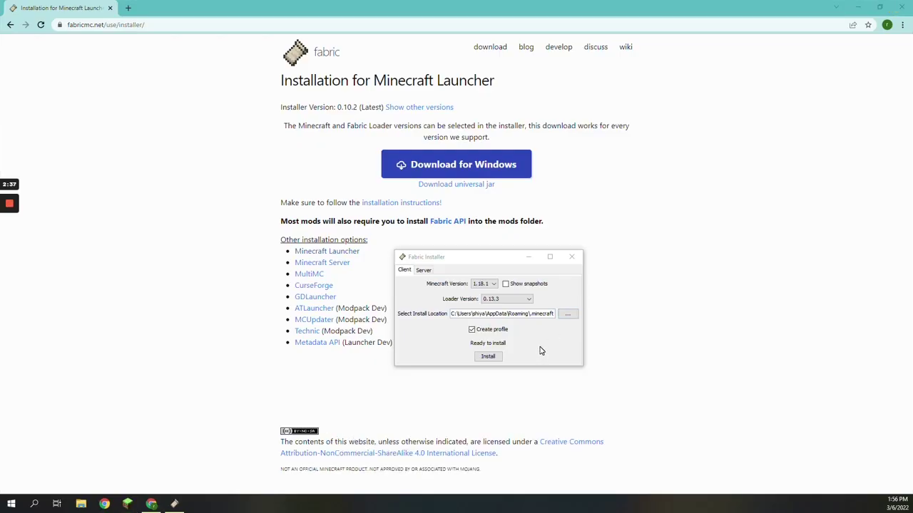
left_click(488, 358)
mouse_move(682, 210)
left_mouse_down()
mouse_move(677, 216)
mouse_move(671, 205)
left_mouse_up()
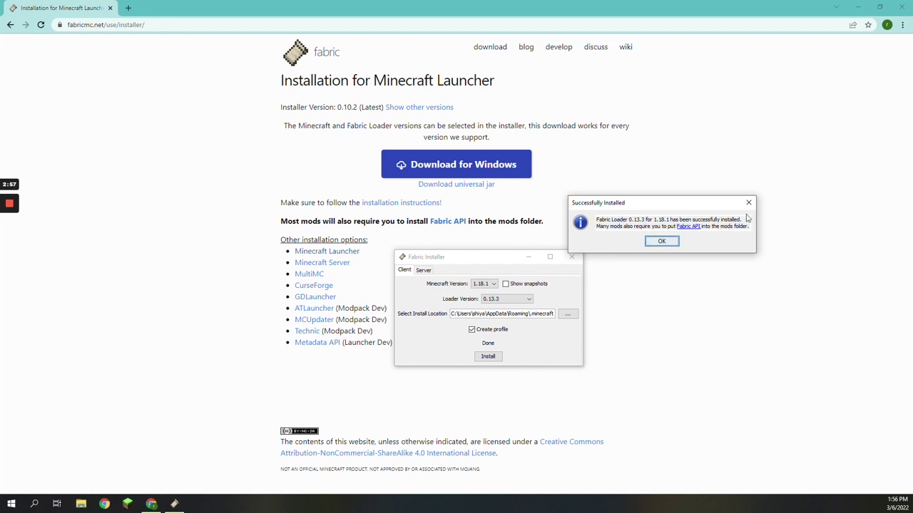
Step: Open the Fabric API page from the success dialog, then close the Fabric Installer
left_click(689, 228)
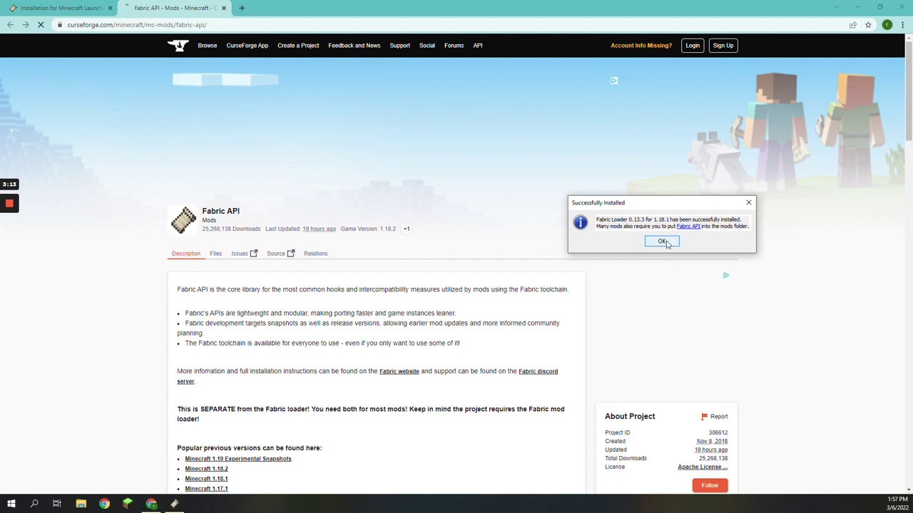
left_click(666, 242)
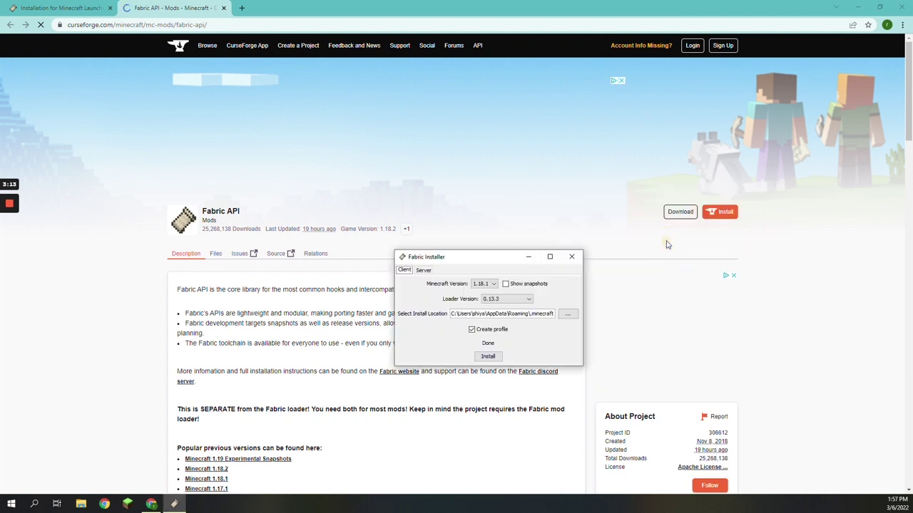
left_click(572, 258)
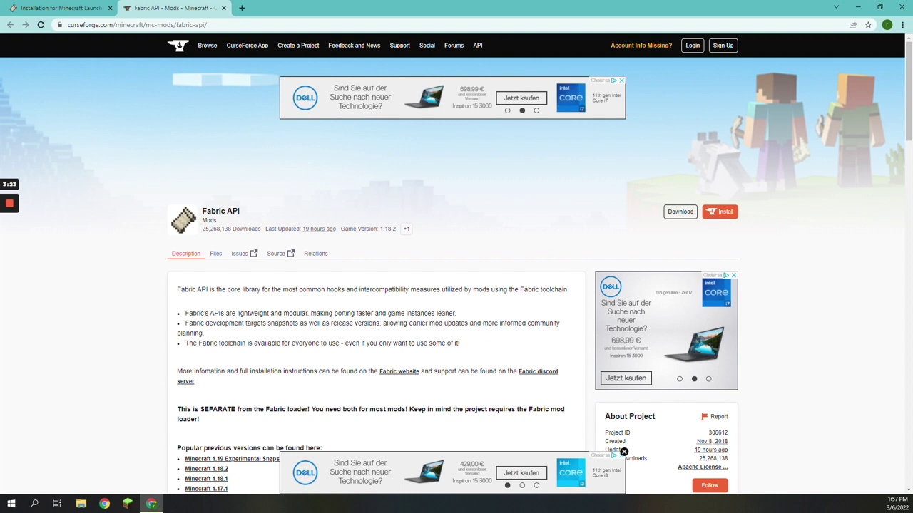
Step: Show the CurseForge Fabric API files for Minecraft 1.18.1 and relaunch the Minecraft Launcher
scroll(242, 304, "down", 3)
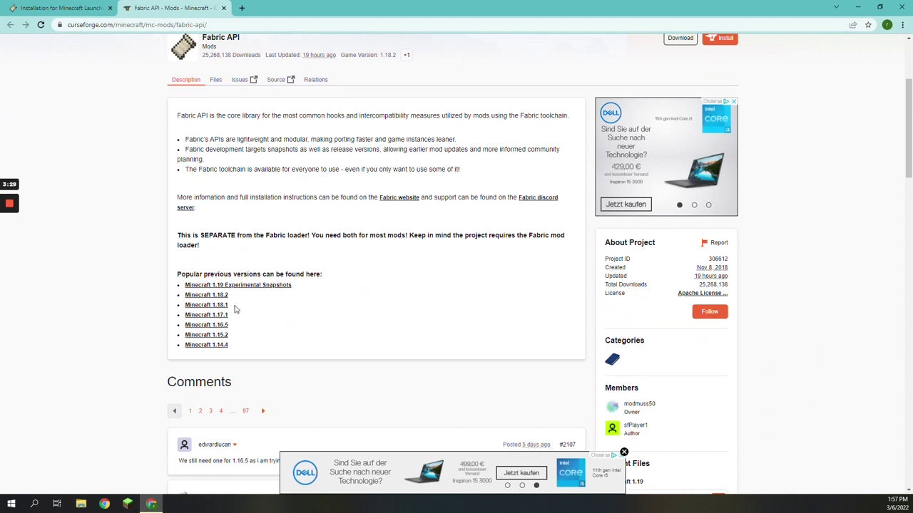
left_click(221, 304)
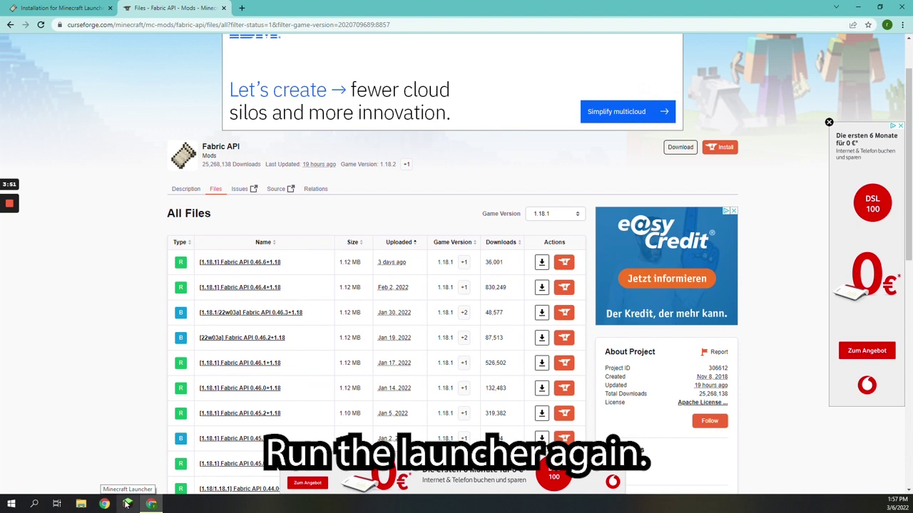
left_click(127, 505)
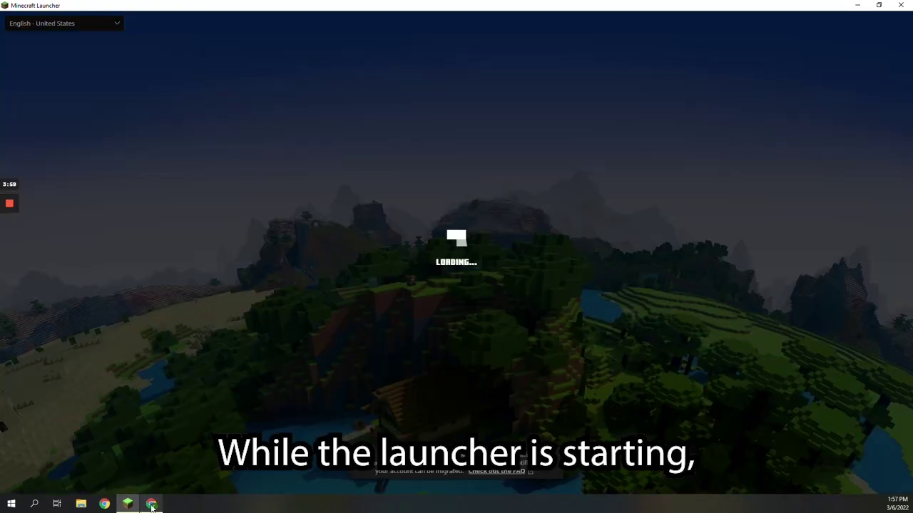
Step: Return to Chrome to download Fabric API 0.46.6+1.18 for Minecraft 1.18.1
left_click(151, 504)
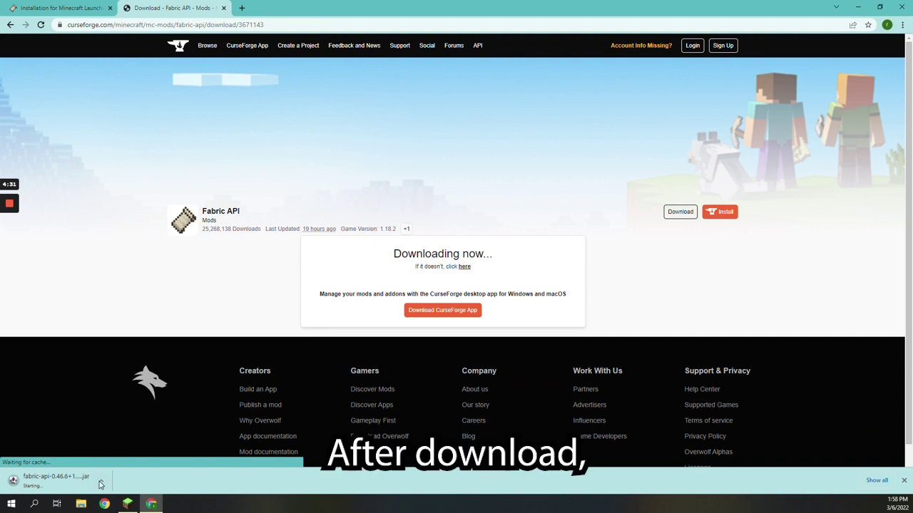
Step: Reveal fabric-api-0.46.6+1.18.jar in the Downloads folder in File Explorer
left_click(100, 485)
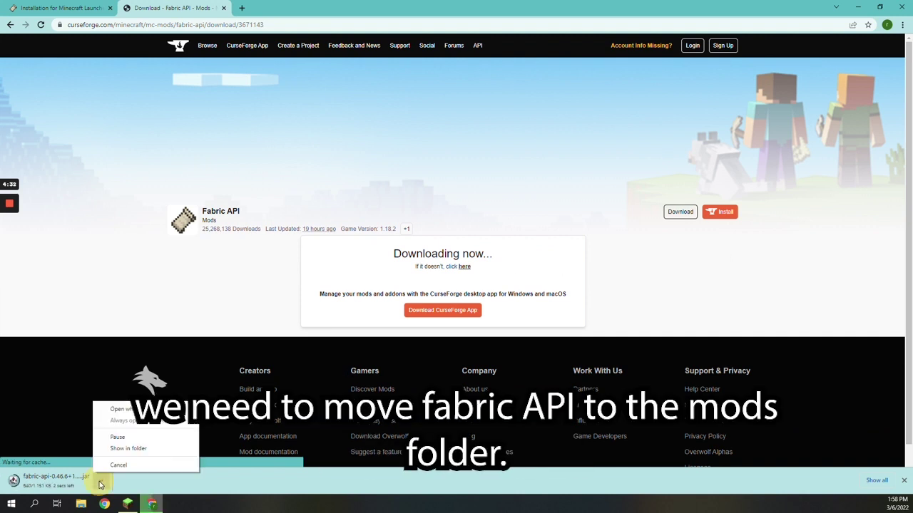
left_click(124, 449)
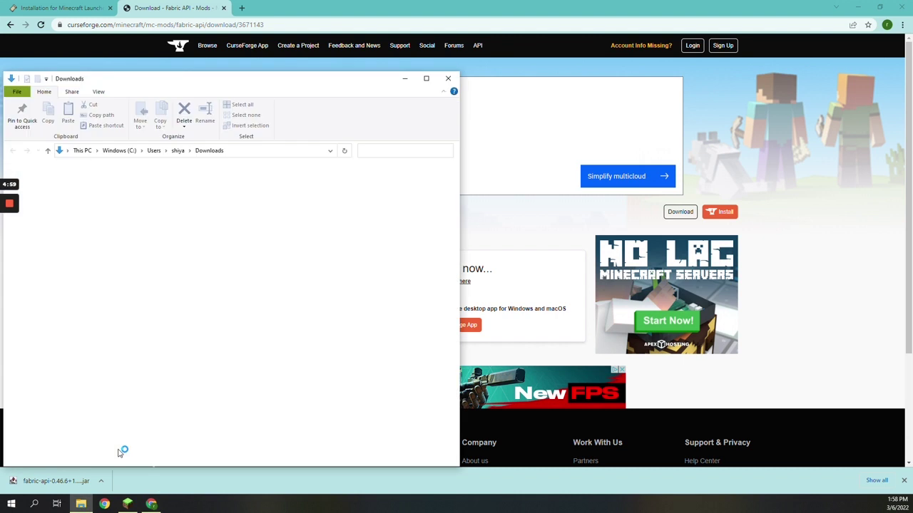
left_click_drag(217, 86, 236, 87)
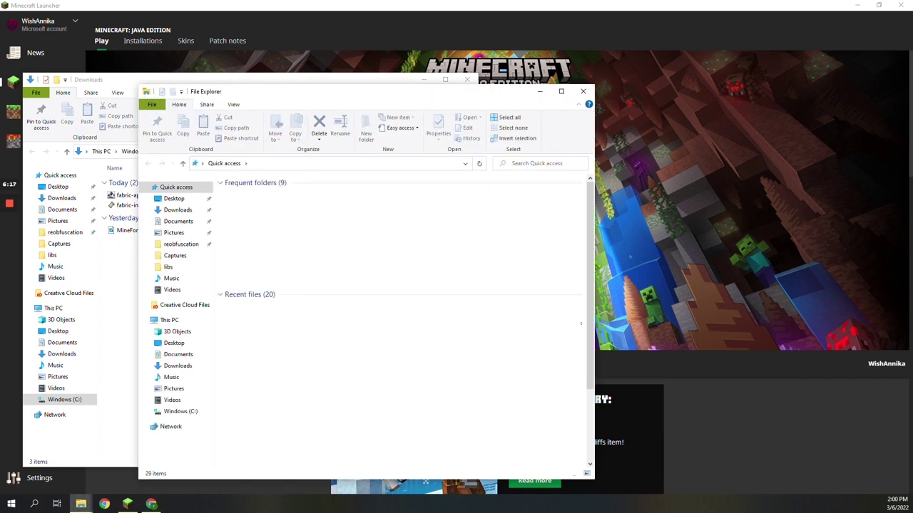
Step: Browse to %APPDATA%\.minecraft\versions to confirm fabric-loader-0.13.3-1.18.1 is present
left_click(205, 164)
type("%%")
key("Left")
type("APP")
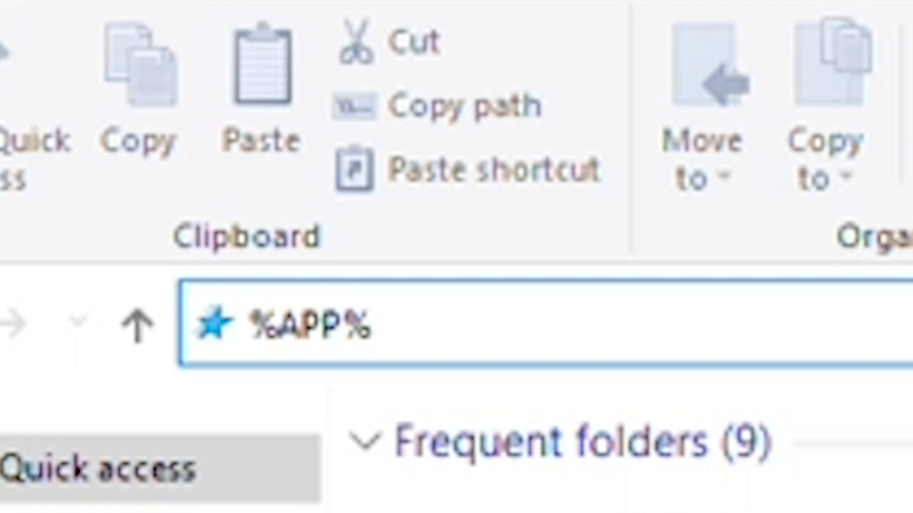
type("DATA")
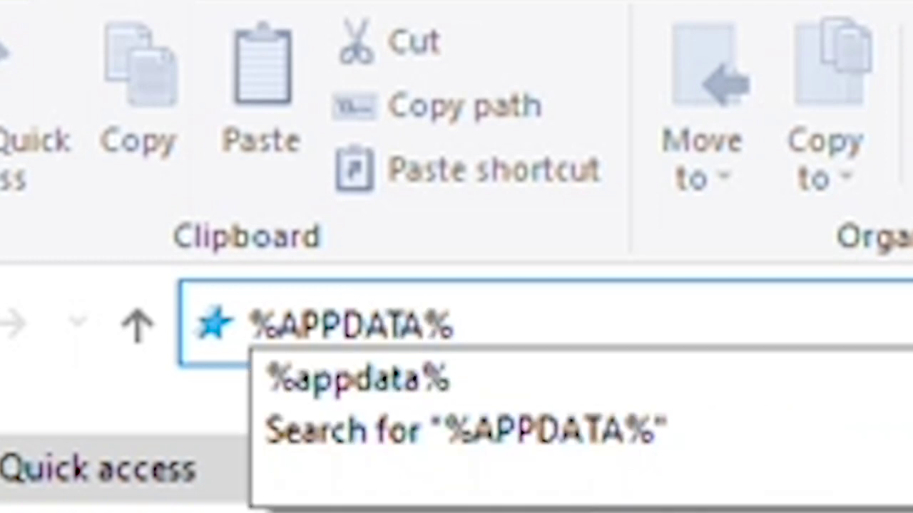
key("Return")
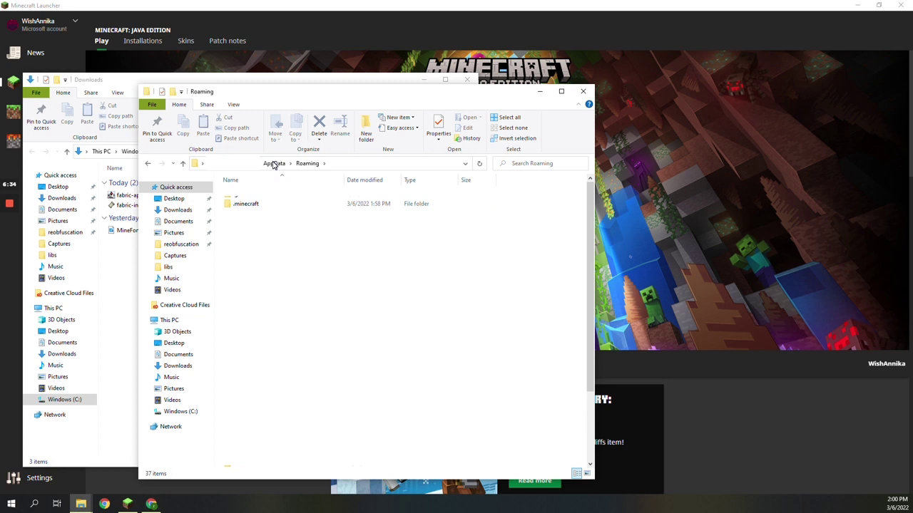
double_click(247, 204)
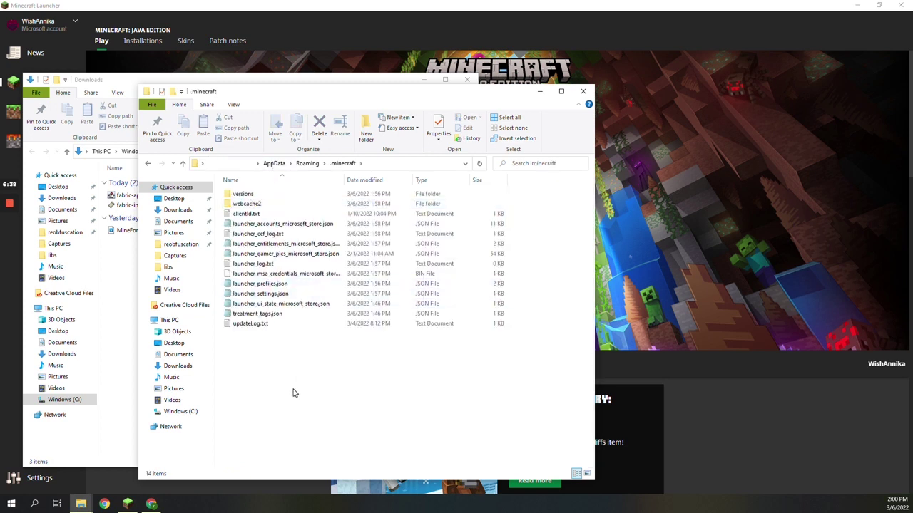
double_click(242, 194)
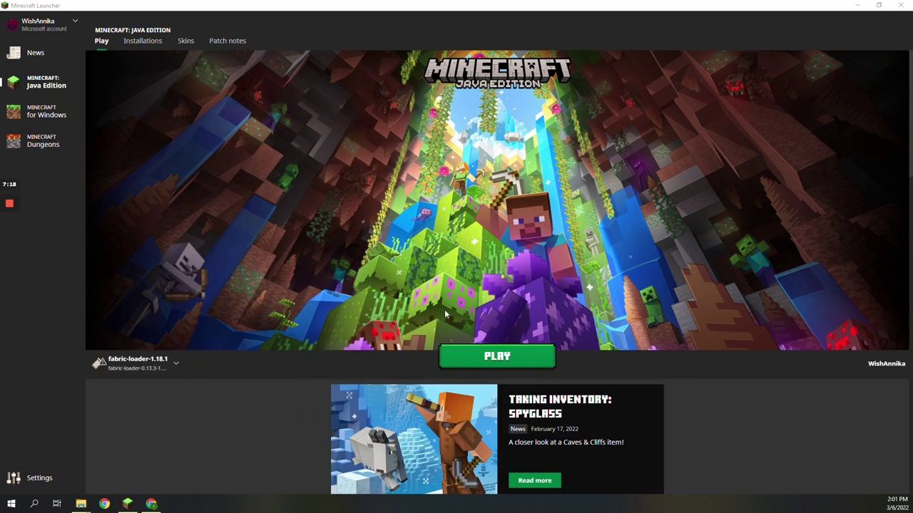
Step: Play the fabric-loader-1.18.1 profile, accepting the modded-installation warning
left_click(479, 356)
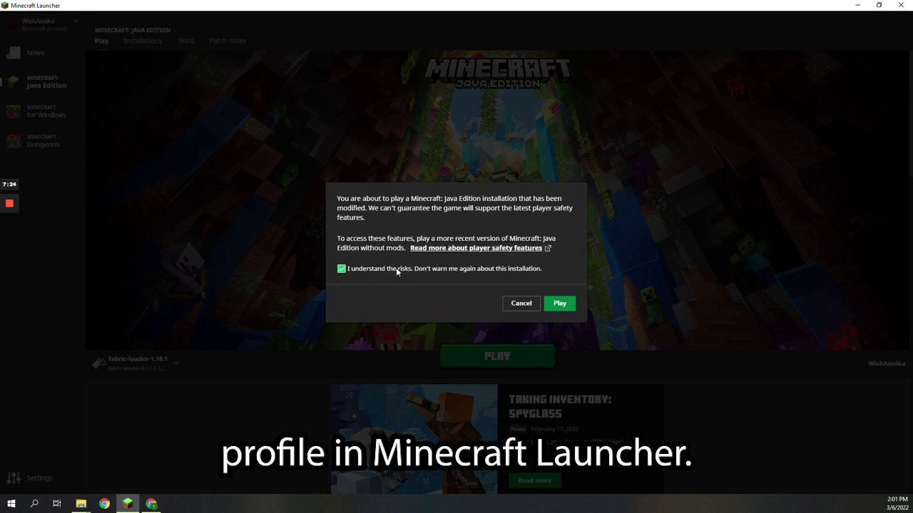
left_click(560, 304)
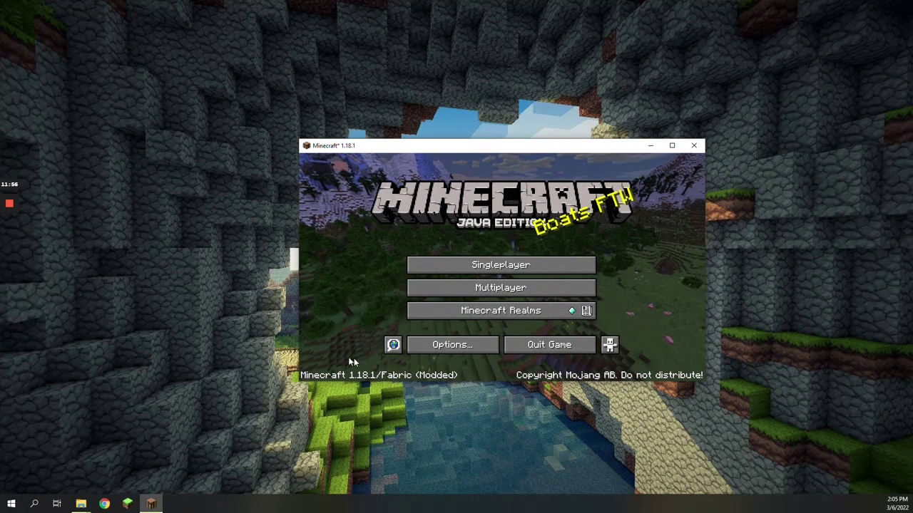
Step: Quit the game and move fabric-api-0.46.6+1.18.jar from Downloads into .minecraft\mods
left_click(531, 348)
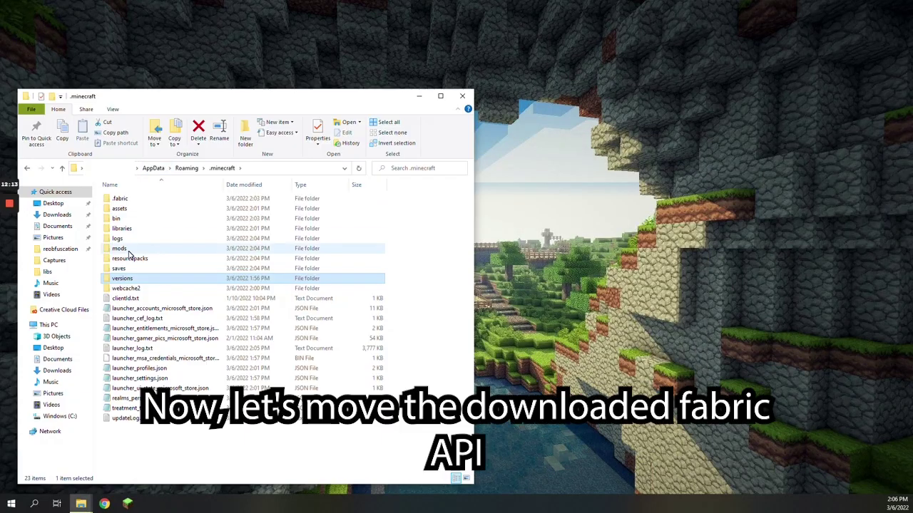
double_click(120, 251)
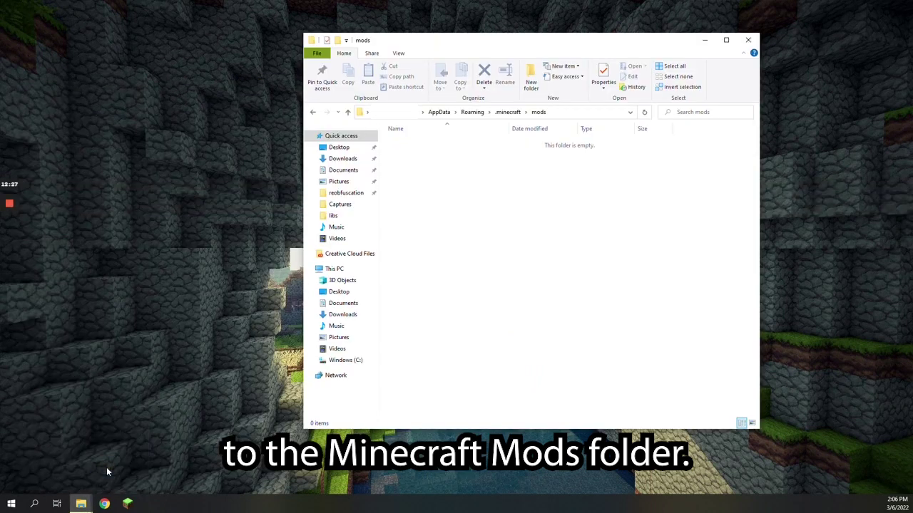
mouse_move(81, 504)
left_click(45, 464)
left_click_drag(147, 195, 599, 240)
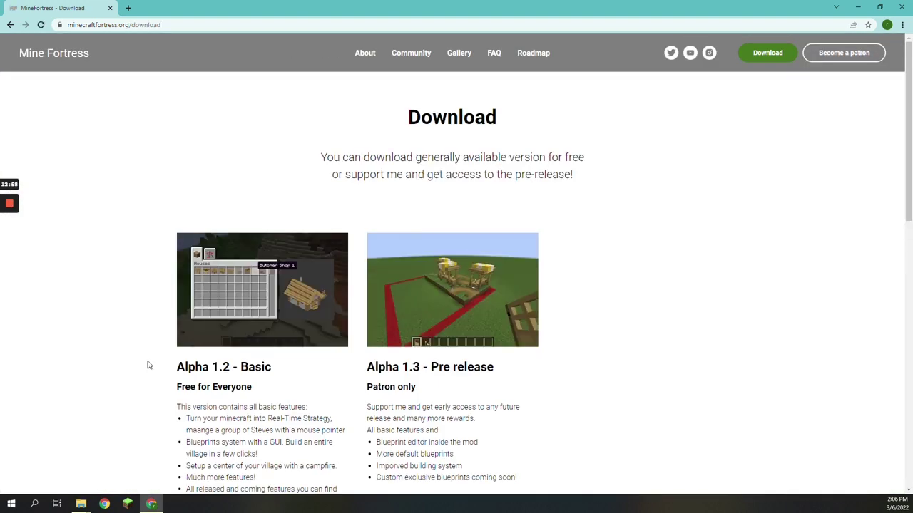
Step: Download minefortress-1.2.1-alpha+1.18.1.jar from the free Alpha 1.2 post and show it in Downloads
scroll(147, 367, "down", 3)
scroll(147, 365, "up", 1)
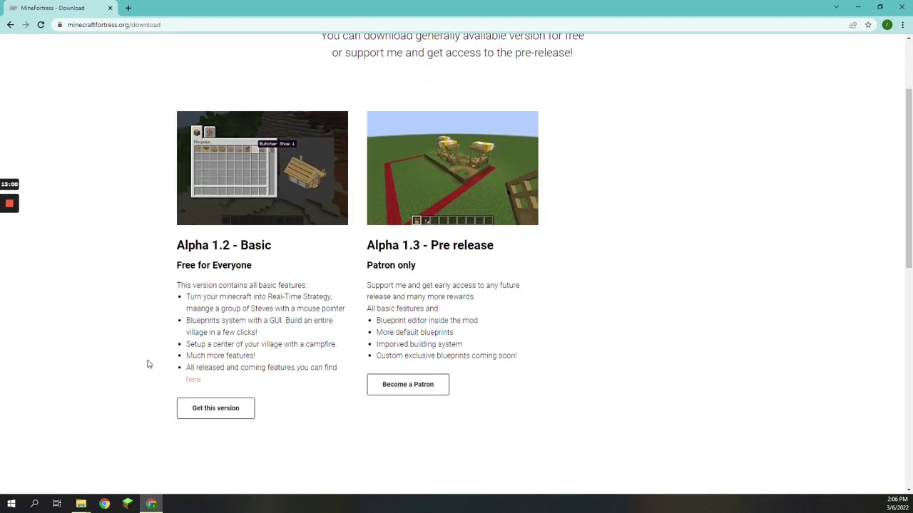
left_click(231, 418)
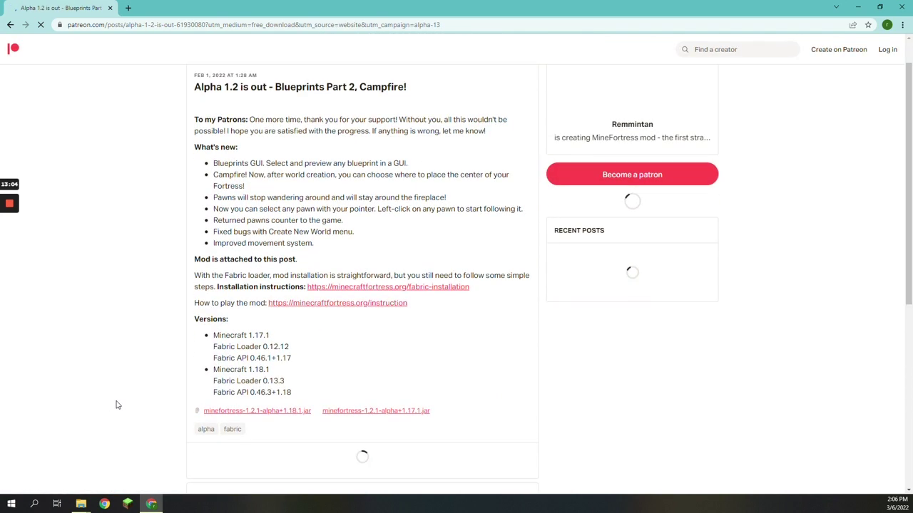
scroll(267, 377, "down", 4)
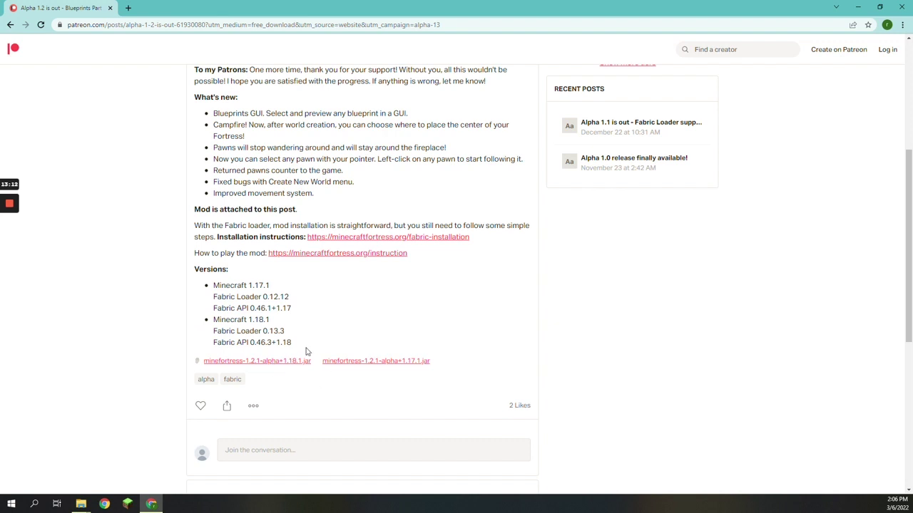
left_click(281, 363)
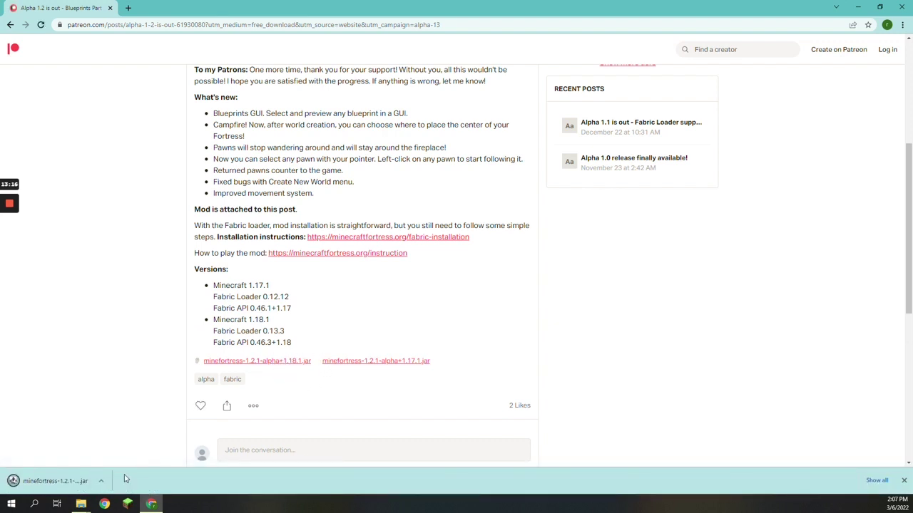
left_click(101, 481)
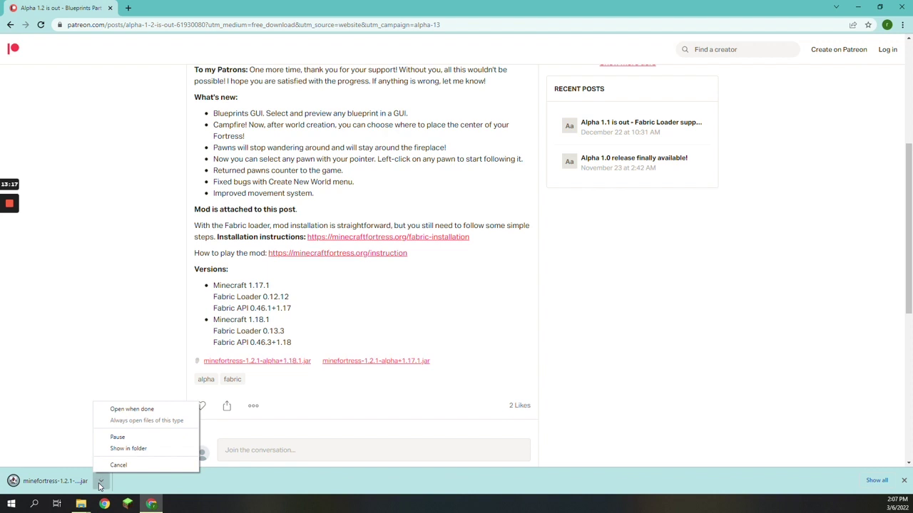
left_click(119, 449)
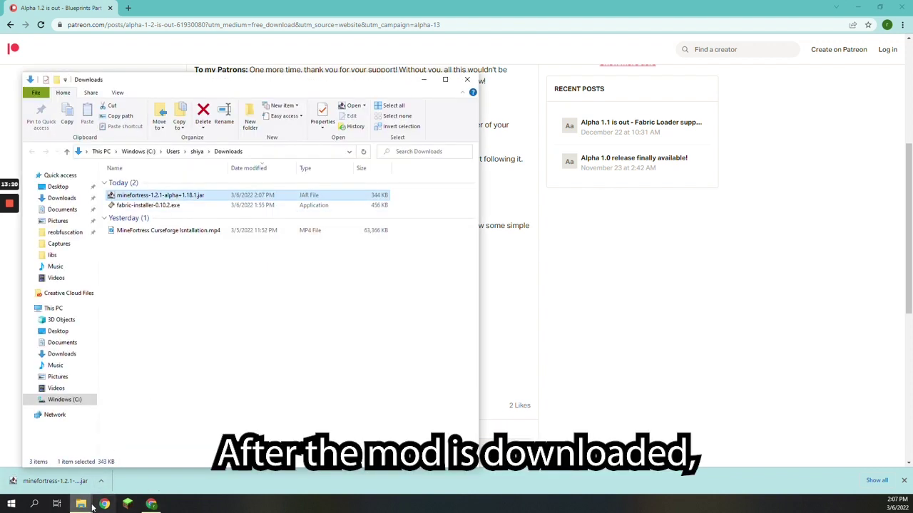
Step: Move minefortress-1.2.1-alpha+1.18.1.jar from Downloads into the .minecraft\mods folder
mouse_move(92, 507)
left_click(101, 476)
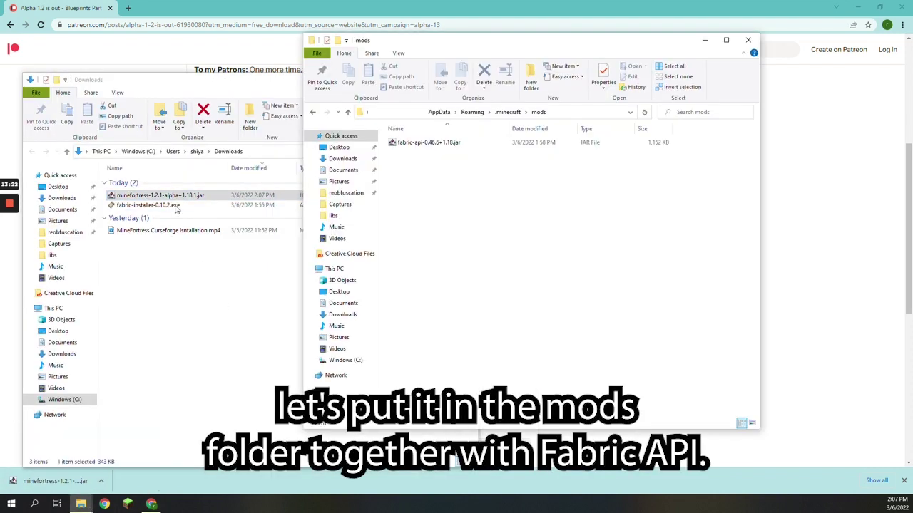
left_click_drag(158, 198, 503, 210)
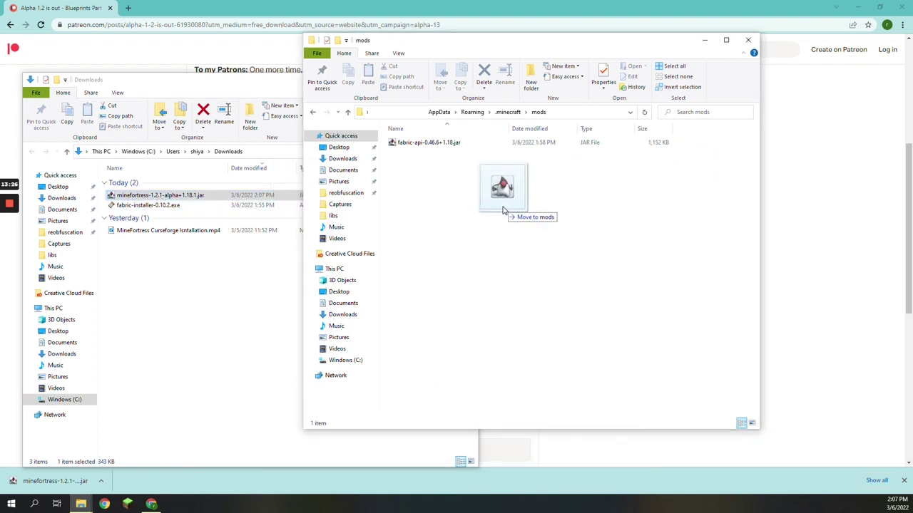
left_click_drag(503, 211, 491, 214)
Step: Close the Downloads window and the Chrome browser
left_click(236, 81)
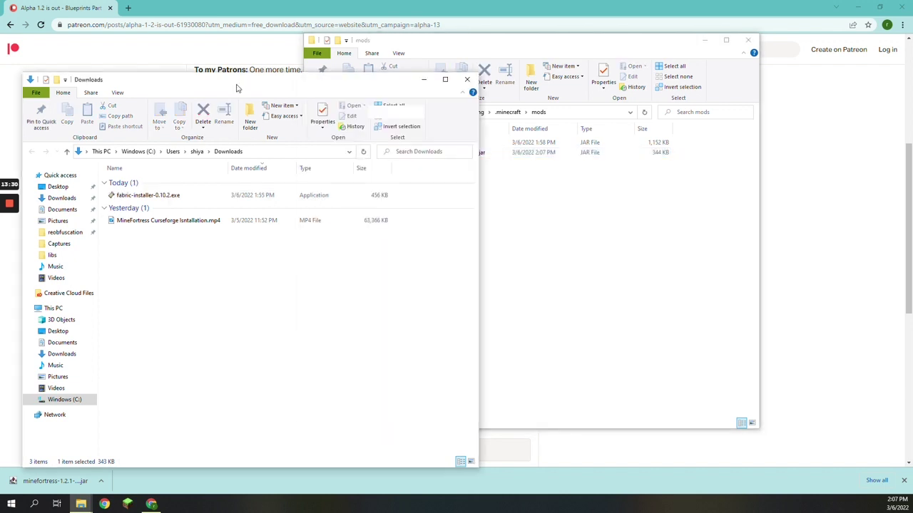
left_click(466, 79)
left_click(903, 7)
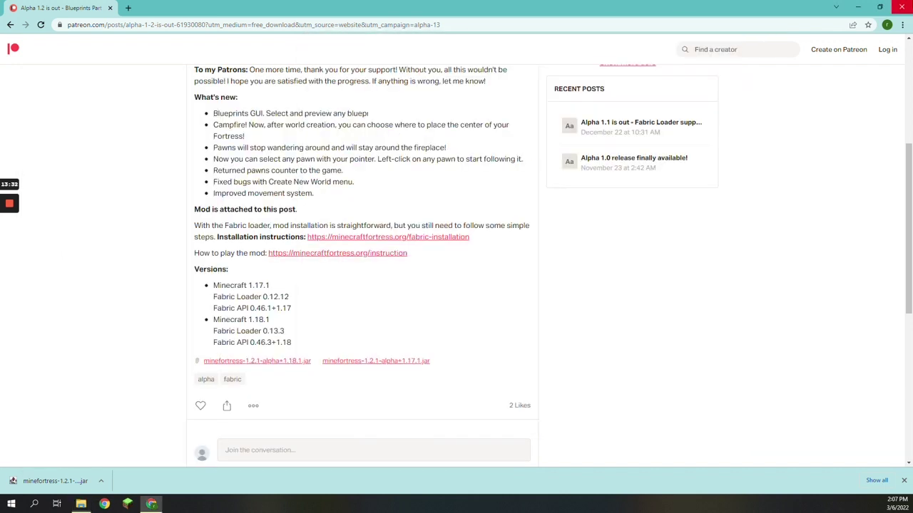
left_click(139, 453)
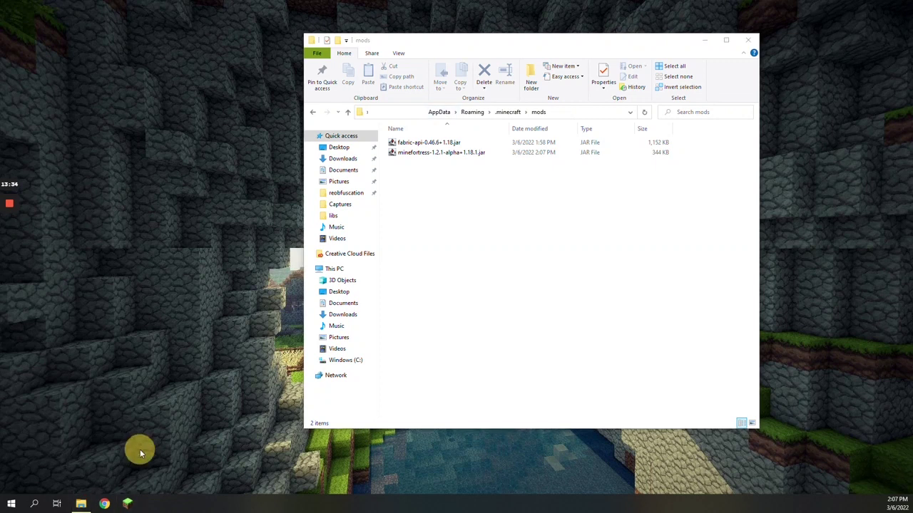
Step: Relaunch the Minecraft Launcher from its taskbar icon to run the modded profile
left_click(128, 505)
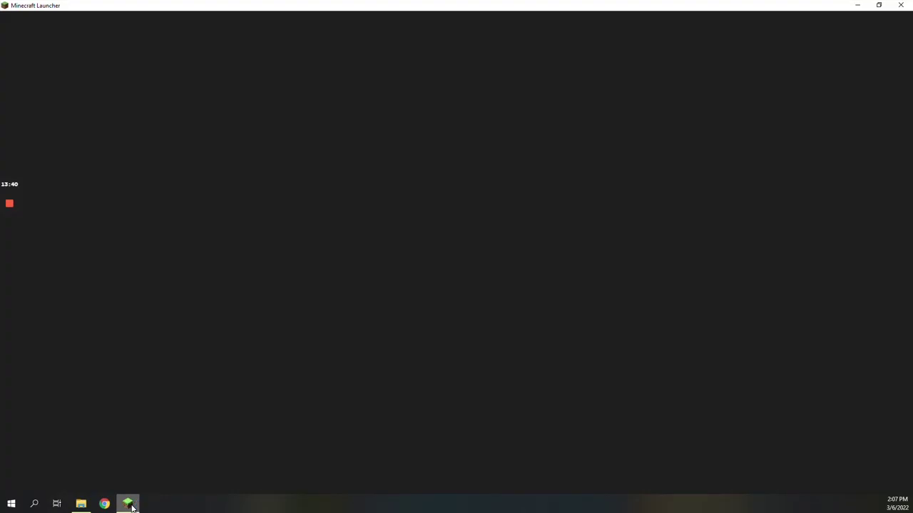